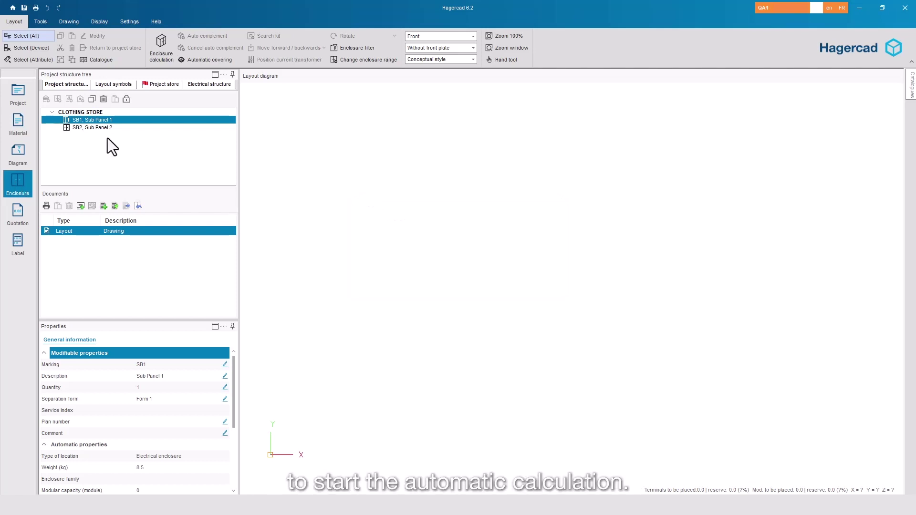
# Start the enclosure calculation for SB1, Sub Panel 1 from the Layout ribbon
pyautogui.click(153, 52)
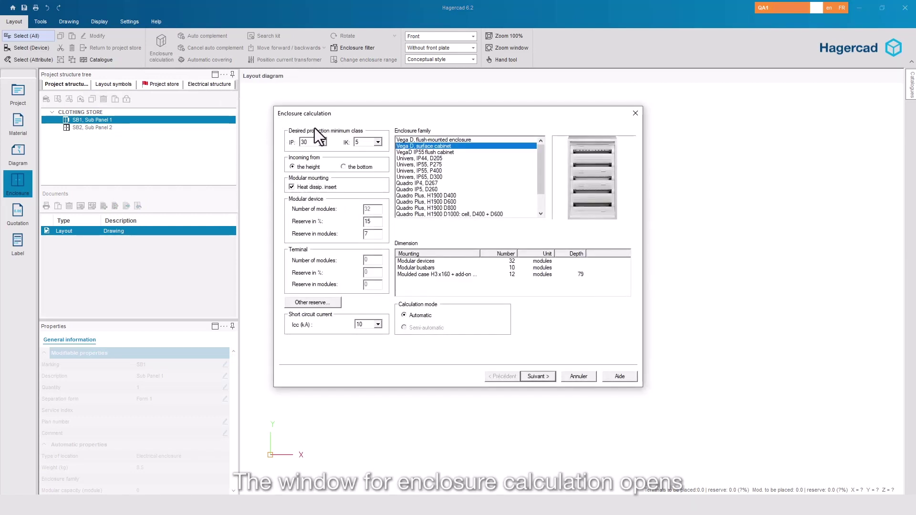
# Pick 'Vega D, flush-mounted enclosure' from the Enclosure family list
pyautogui.click(421, 140)
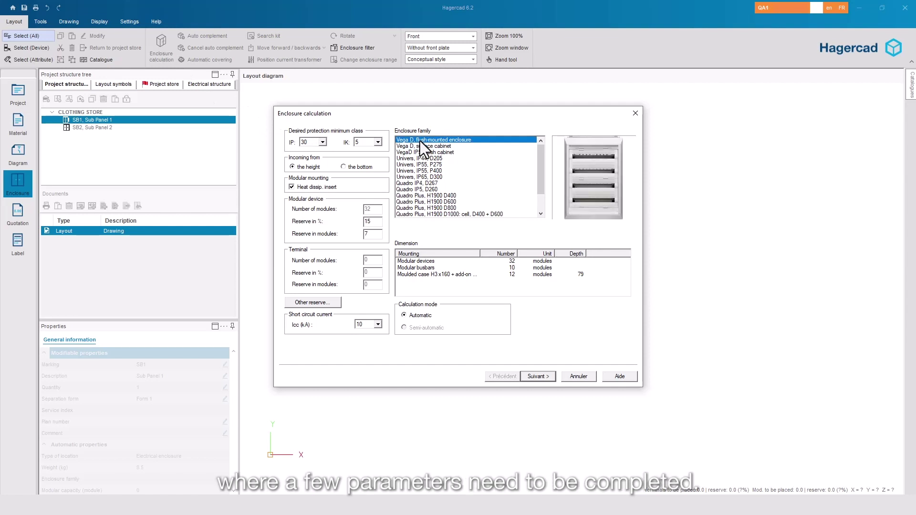
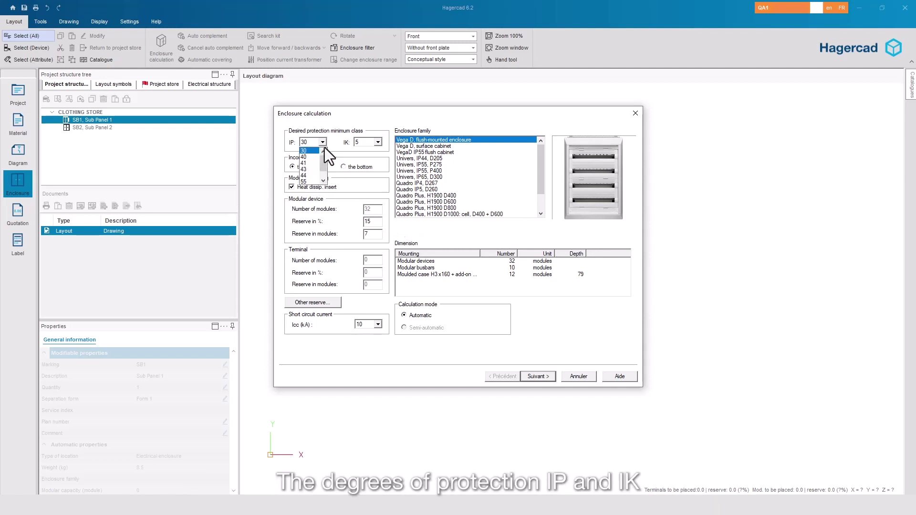
# Keep the protection class at IP 30 and set the device reserve to 20%
pyautogui.click(313, 148)
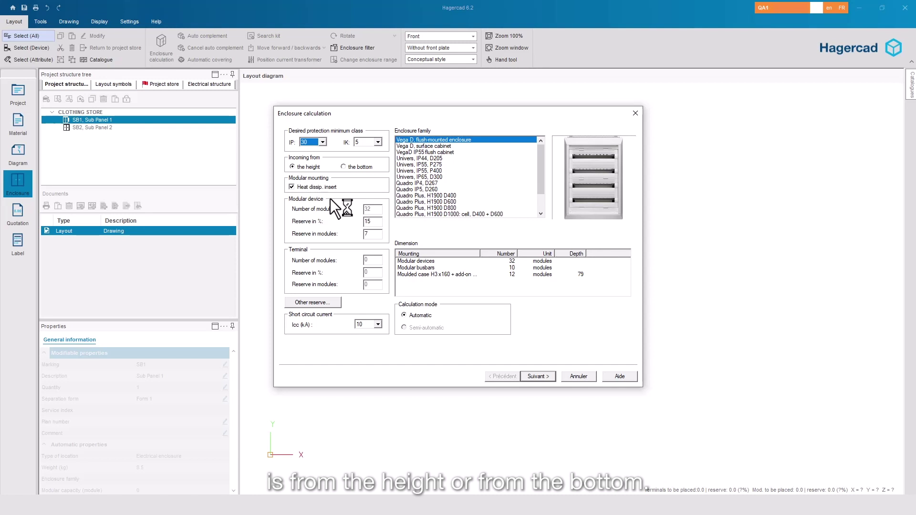
pyautogui.click(369, 222)
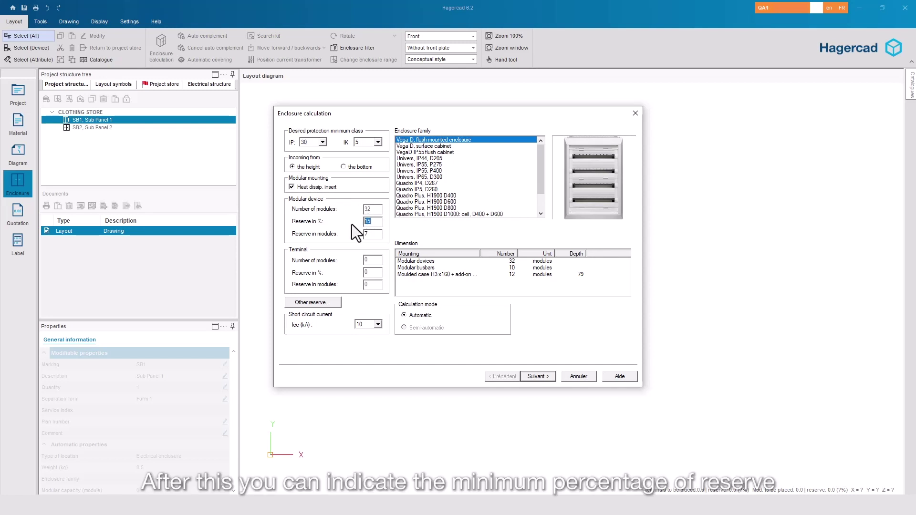
pyautogui.write('20')
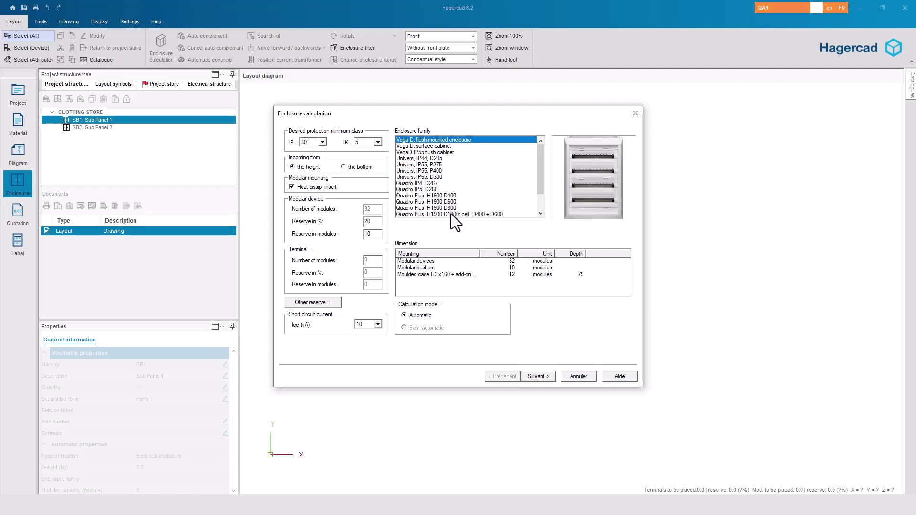
# Choose the Vega D configuration with a plain door and preview the FU42AN layout
pyautogui.click(536, 375)
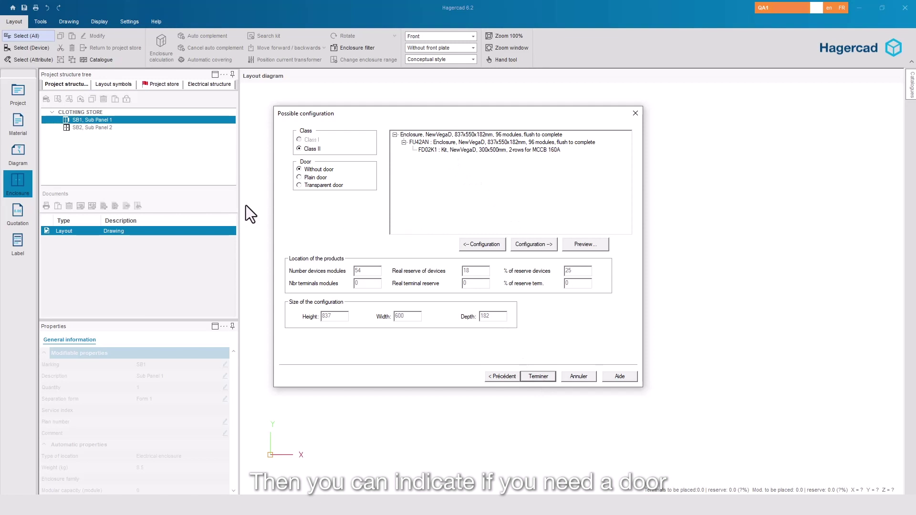
pyautogui.click(299, 177)
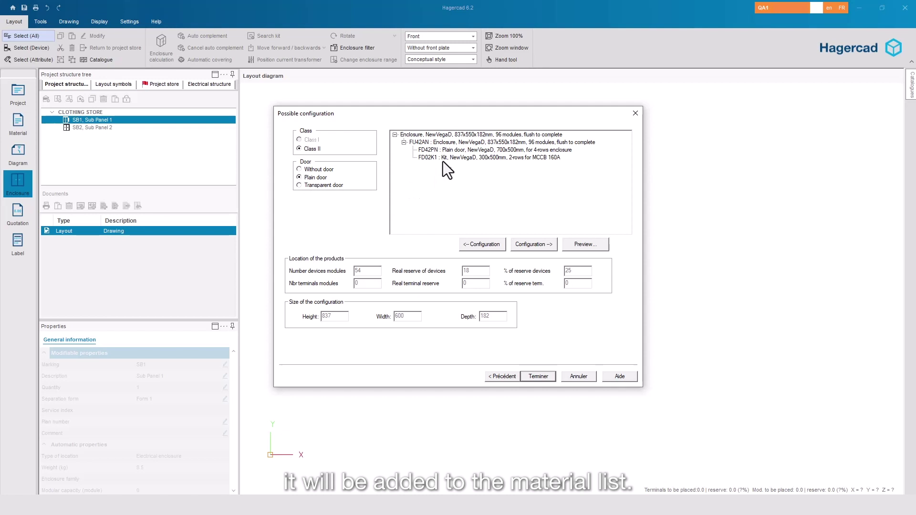
pyautogui.moveTo(455, 117); pyautogui.dragTo(188, 125)
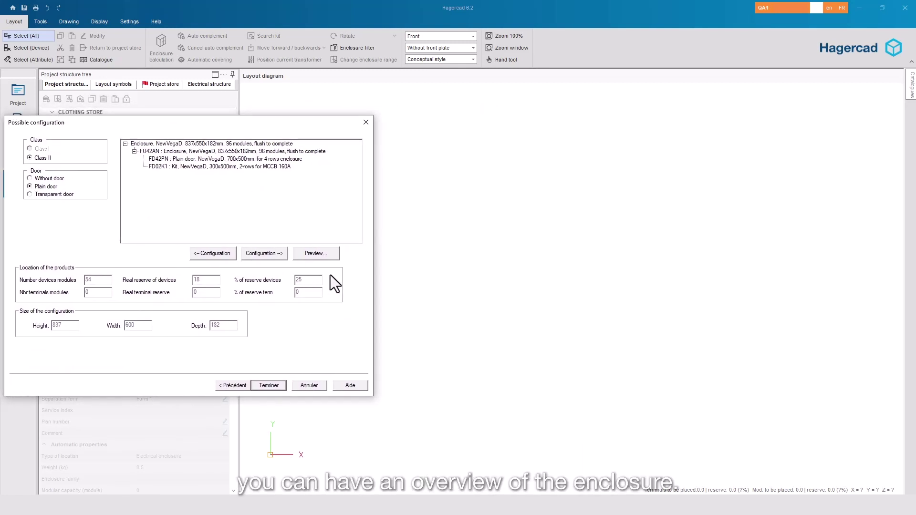
pyautogui.click(324, 256)
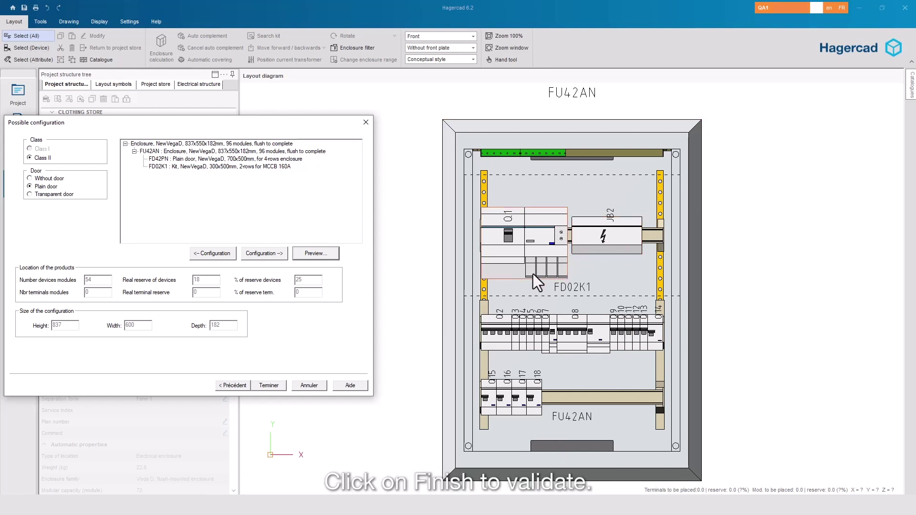
pyautogui.click(269, 386)
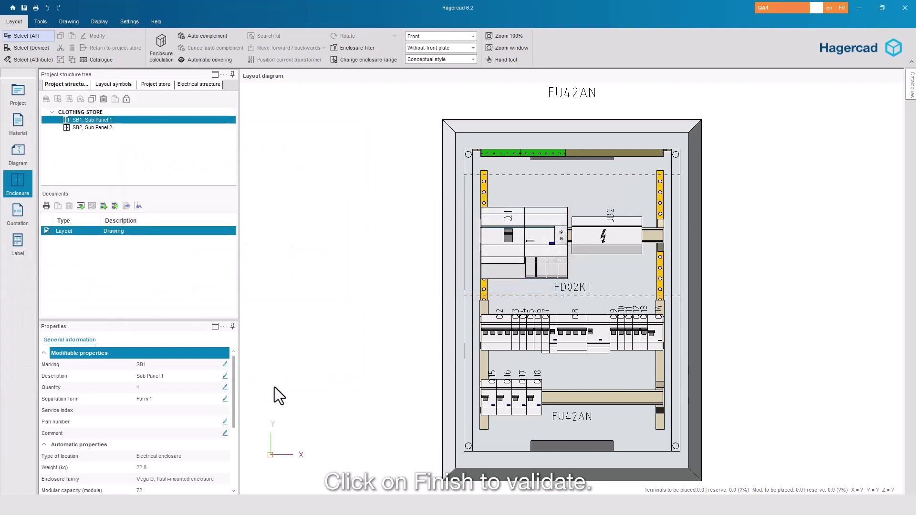
pyautogui.click(441, 36)
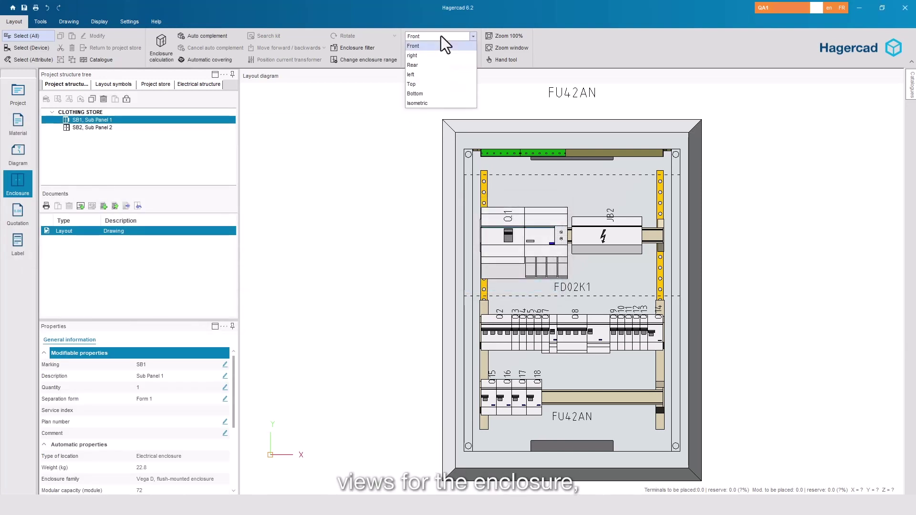
pyautogui.click(431, 102)
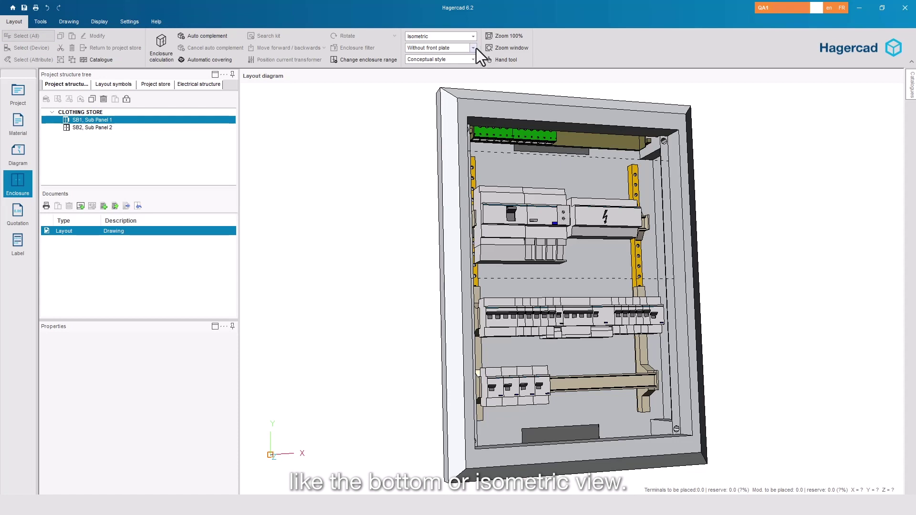
pyautogui.click(475, 48)
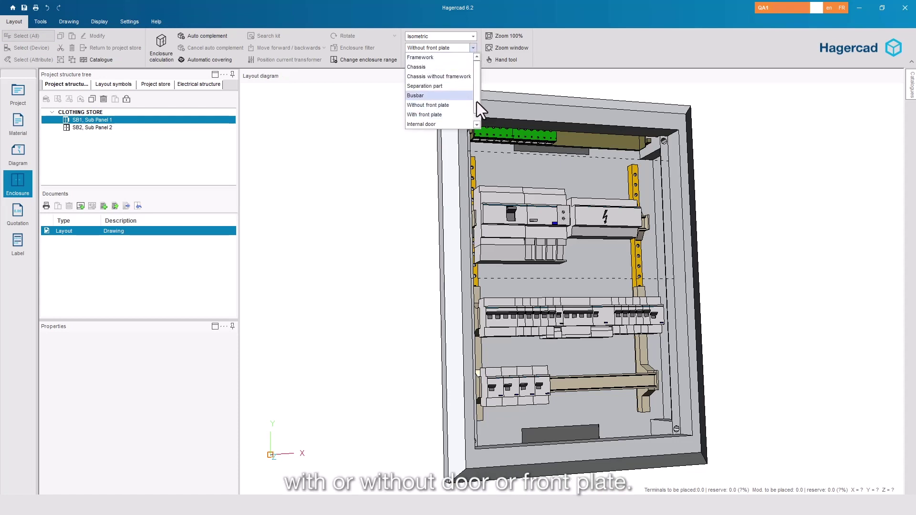
pyautogui.scroll(-1, 477, 102)
pyautogui.click(446, 124)
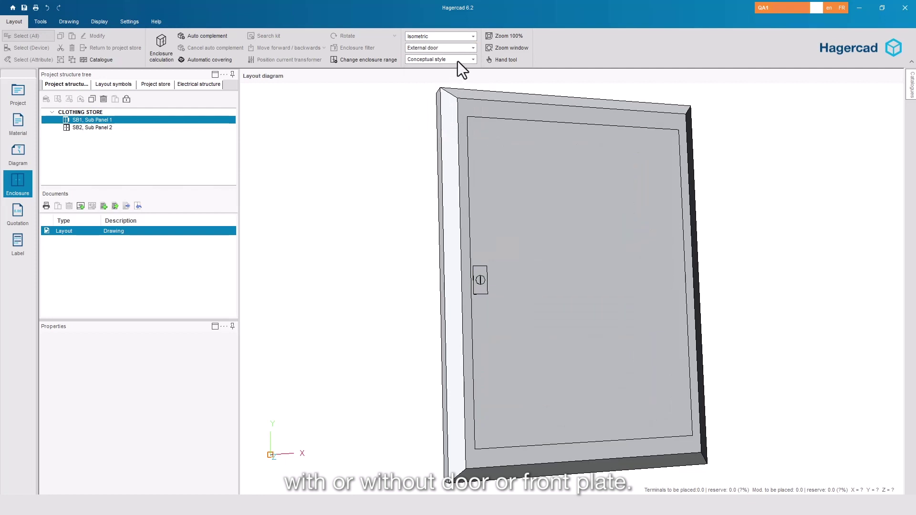
pyautogui.click(471, 48)
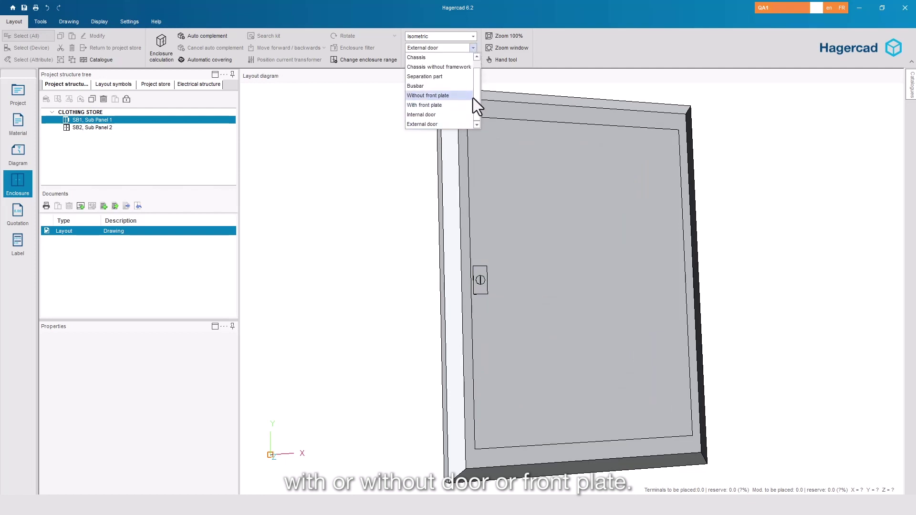
pyautogui.click(450, 97)
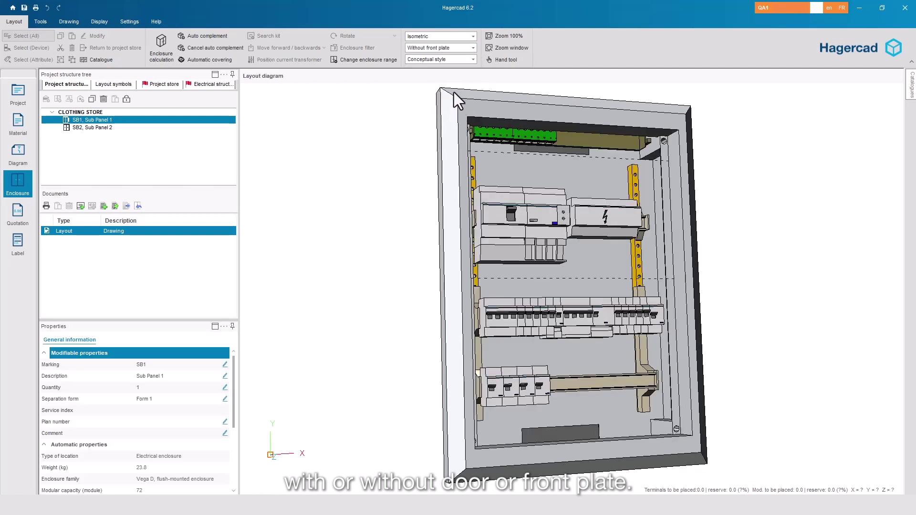
pyautogui.click(456, 39)
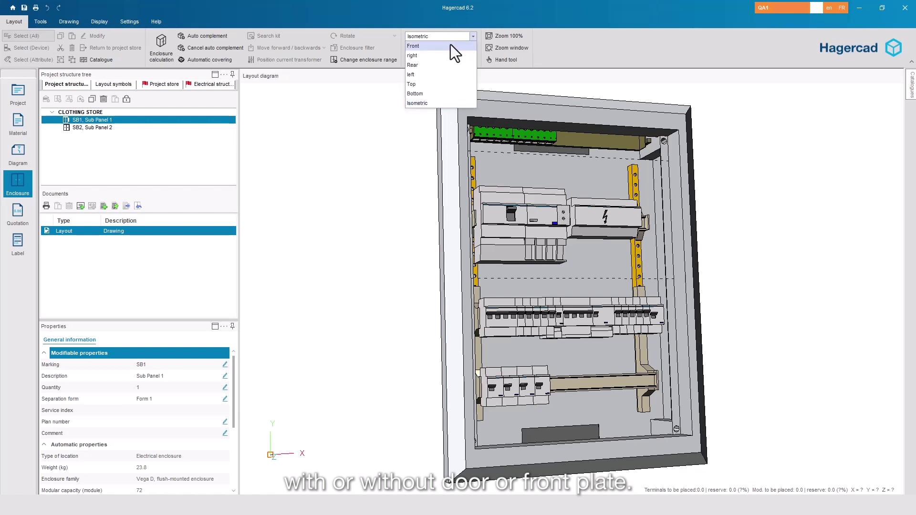
pyautogui.click(450, 45)
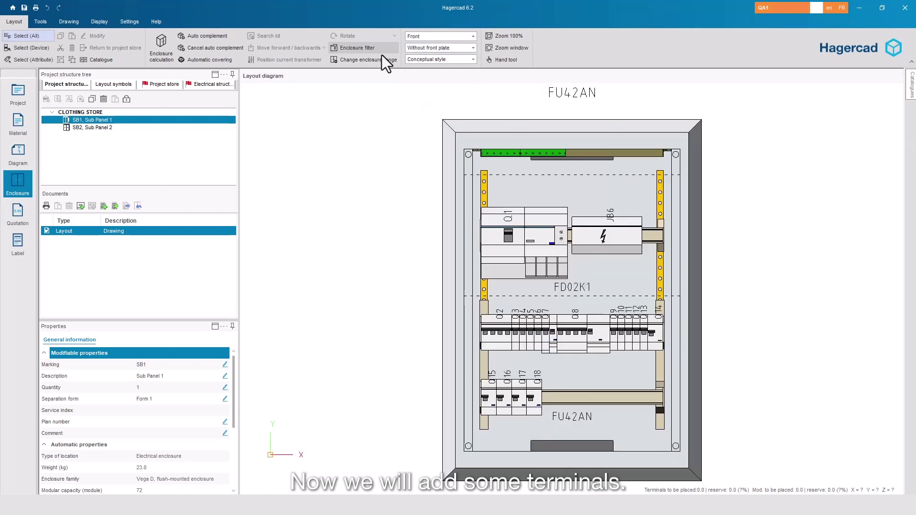
# Calculate sections and references for Sub Panel 1's terminal blocks in the wiring diagram workspace
pyautogui.click(19, 154)
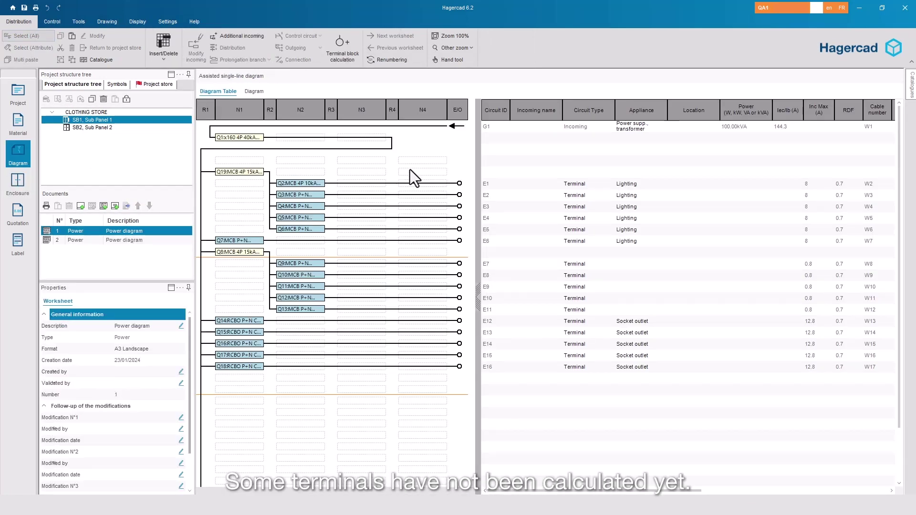
pyautogui.click(333, 52)
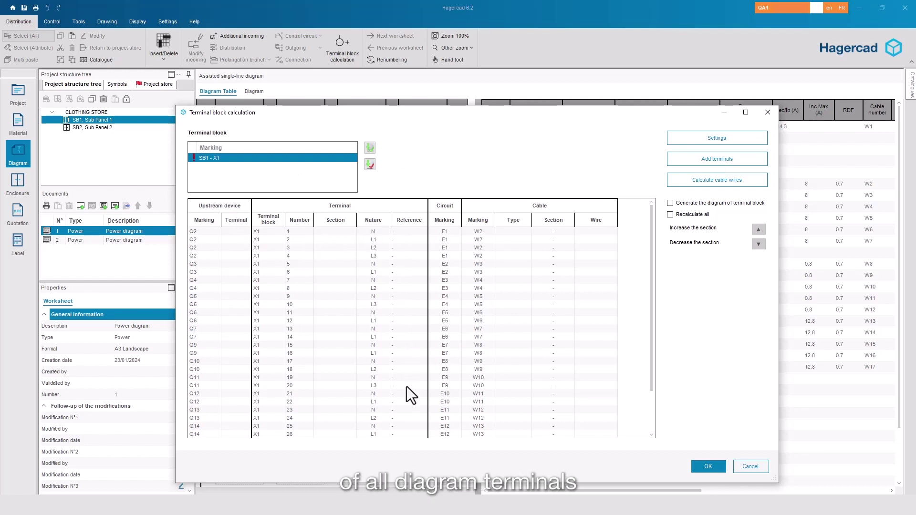
pyautogui.click(704, 159)
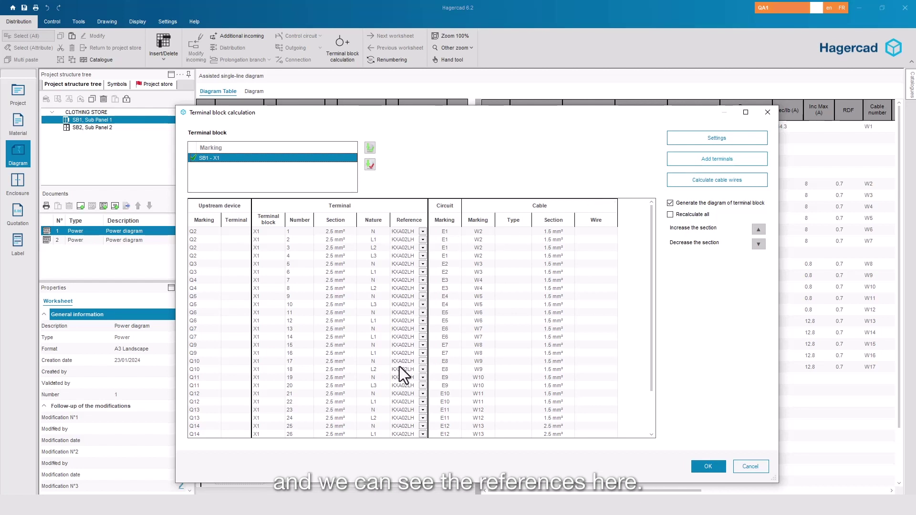
# Generate the terminal block plan, then place the 34 KXA02LH terminals at the enclosure bottom
pyautogui.click(706, 464)
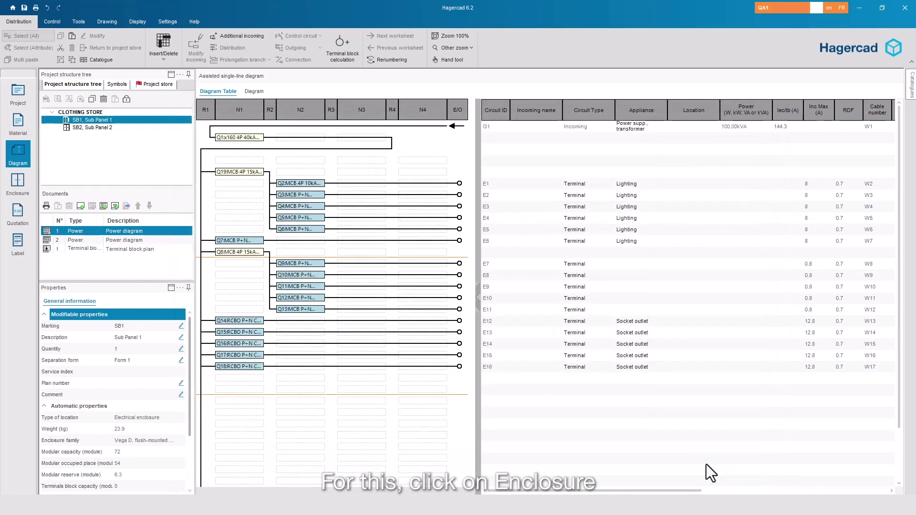
pyautogui.click(9, 184)
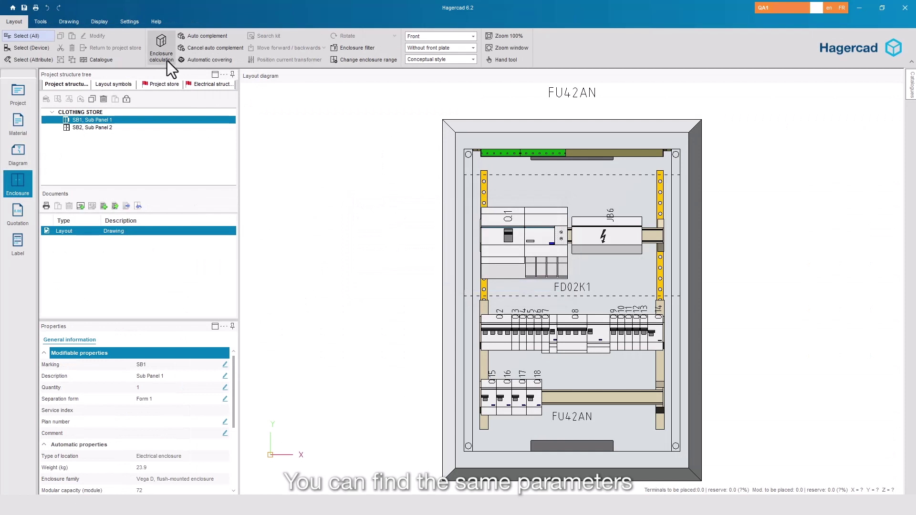
pyautogui.click(166, 58)
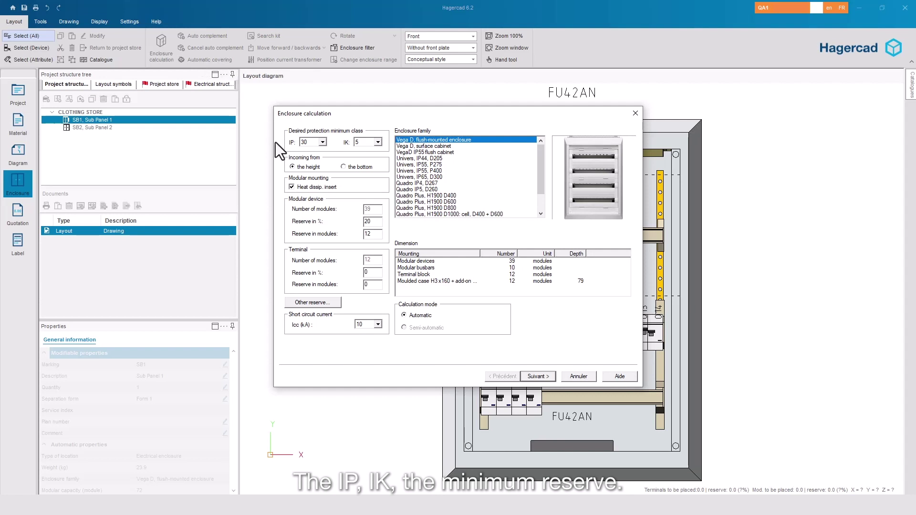
pyautogui.click(538, 377)
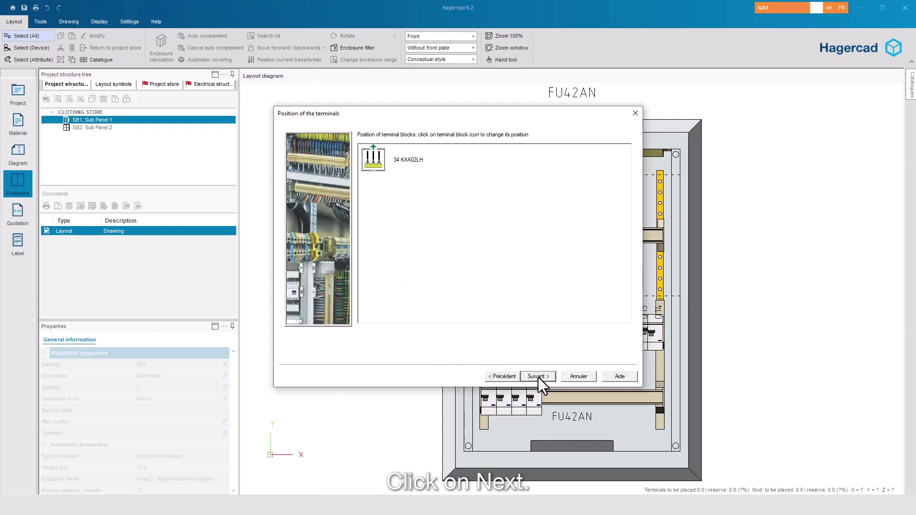
pyautogui.click(377, 159)
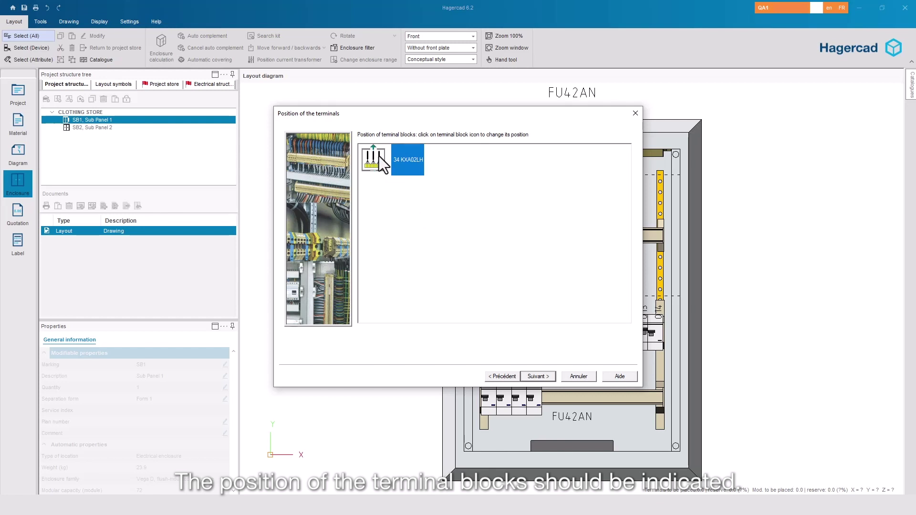
pyautogui.click(378, 158)
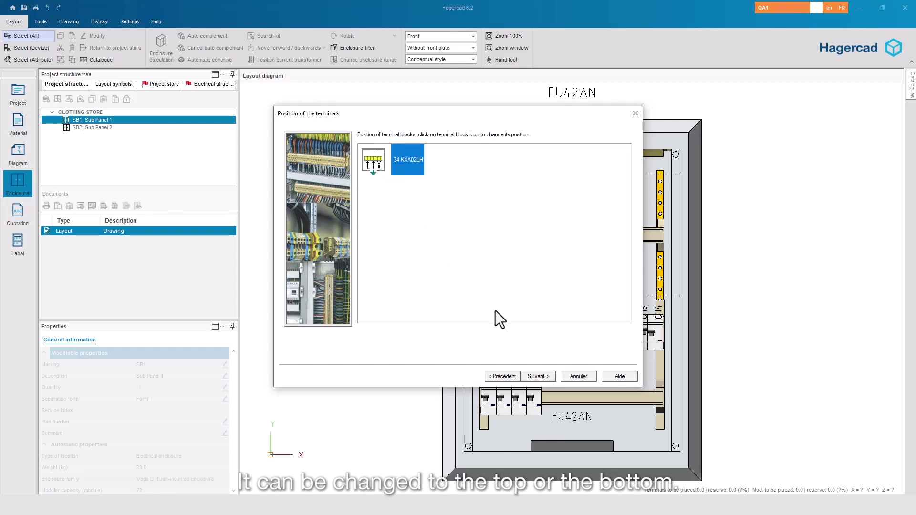
pyautogui.click(542, 375)
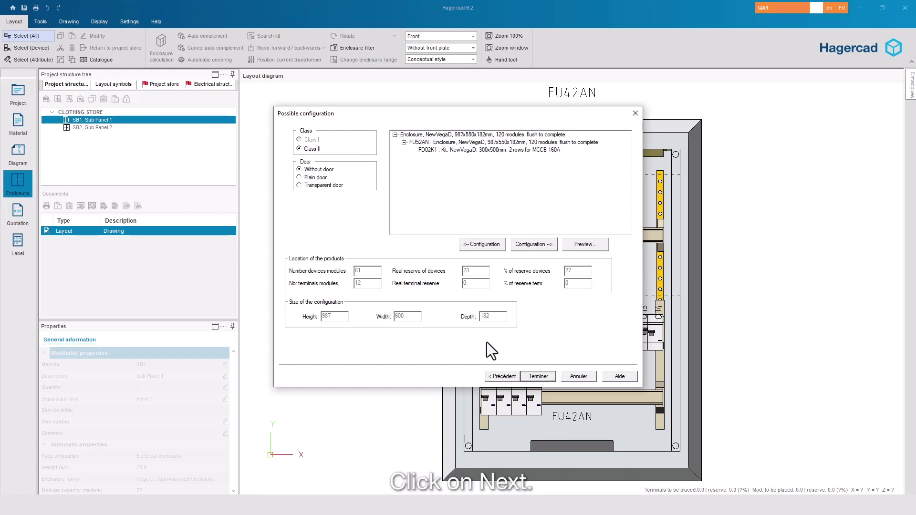
# Fit a plain door, preview the FU52AN layout with its bottom terminal row, and finish
pyautogui.click(311, 179)
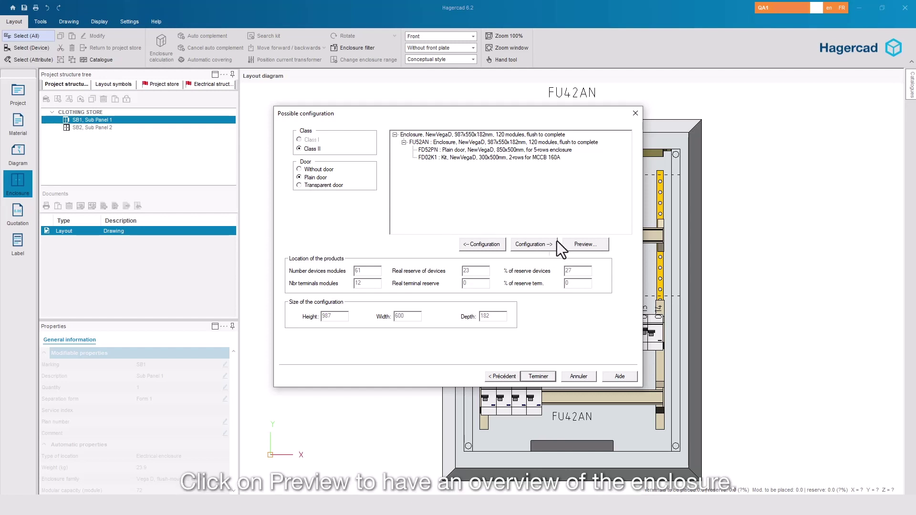
pyautogui.click(578, 246)
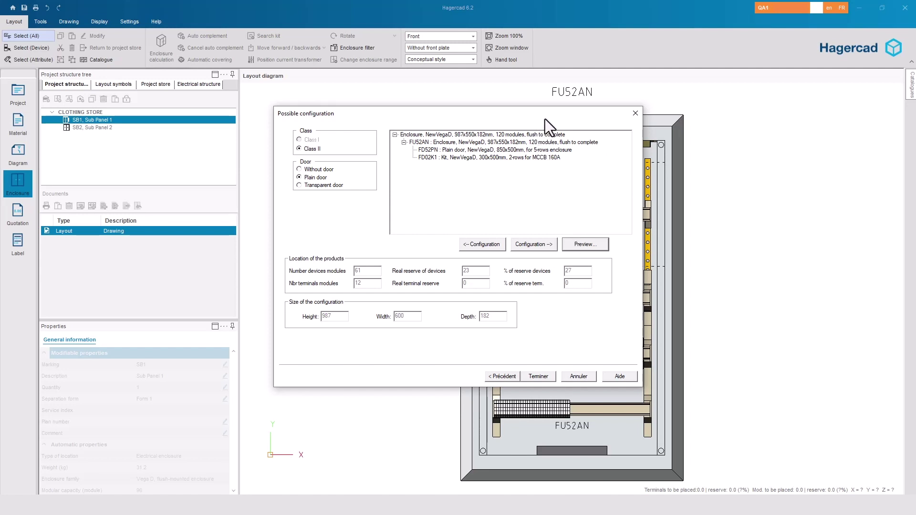
pyautogui.moveTo(544, 117); pyautogui.dragTo(359, 119)
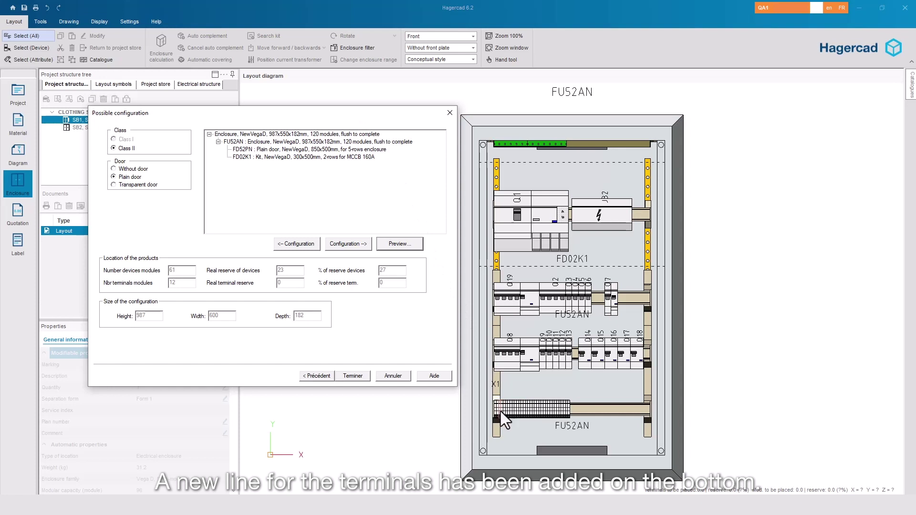
pyautogui.click(357, 378)
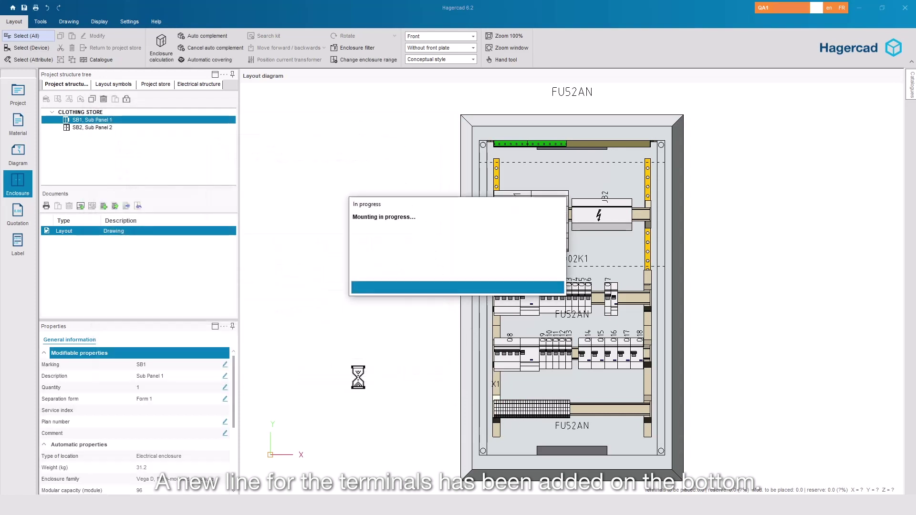
# Show the FU52AN layout with front plate fitted, then open the Material equipment list
pyautogui.click(441, 51)
pyautogui.click(441, 106)
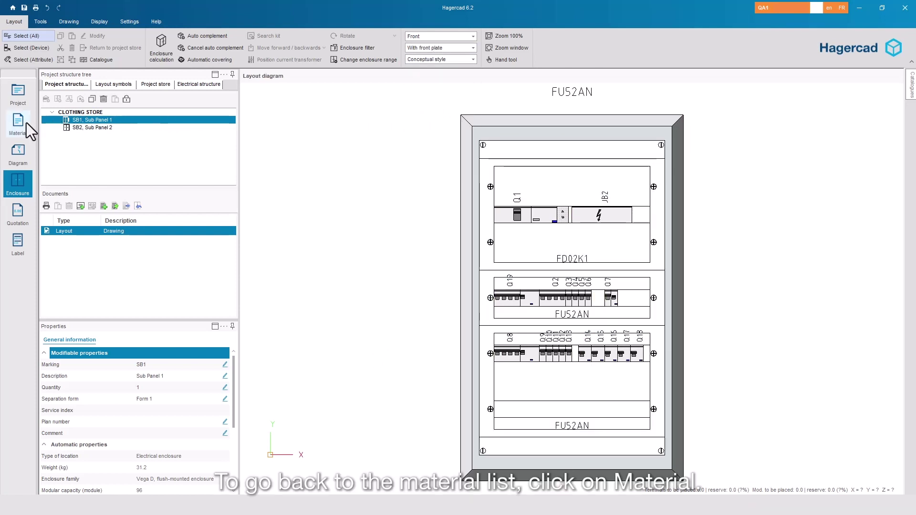
pyautogui.click(18, 134)
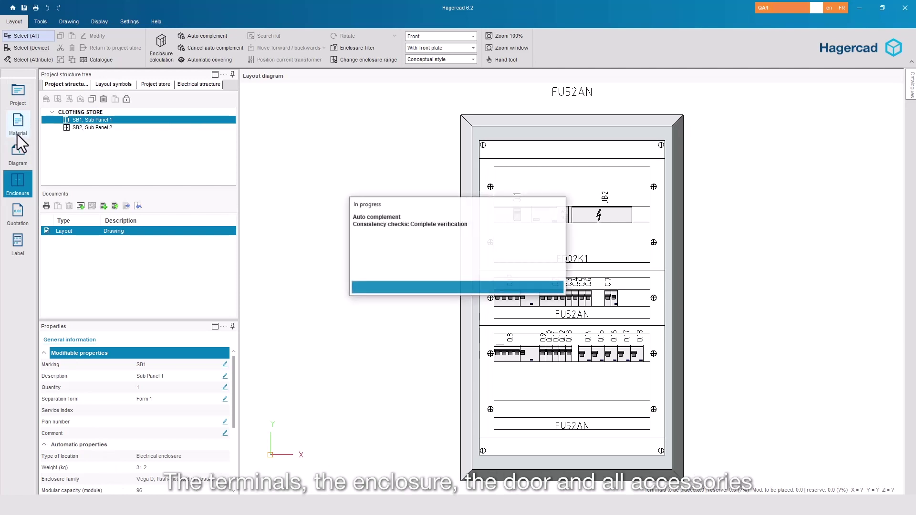